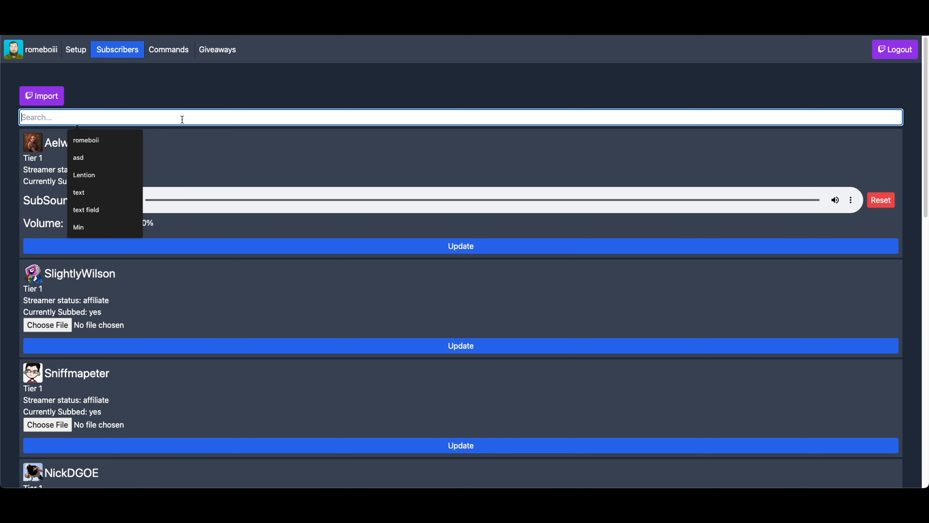
Step: Filter the subscribers by "slight" and upload AitumBot.MP3 as the matching subscriber's sub sound
text(slight)
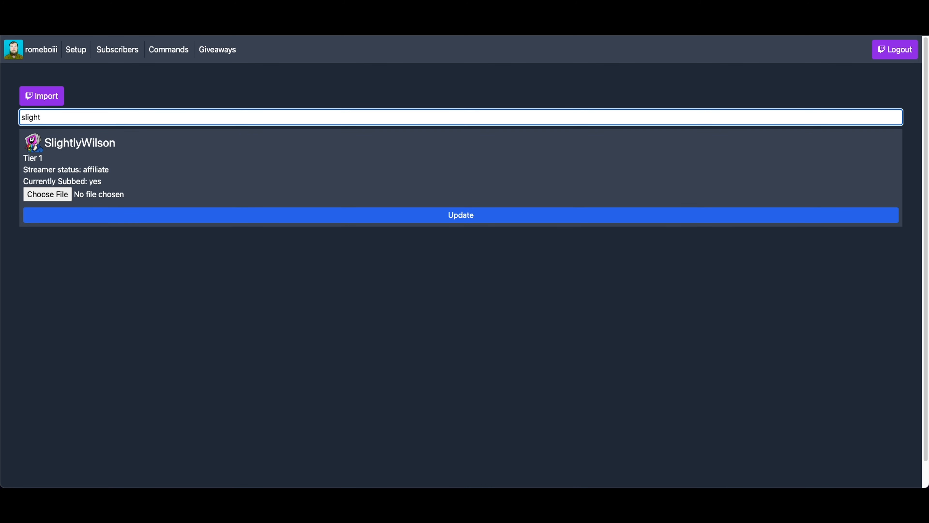
double_click(113, 143)
click(119, 147)
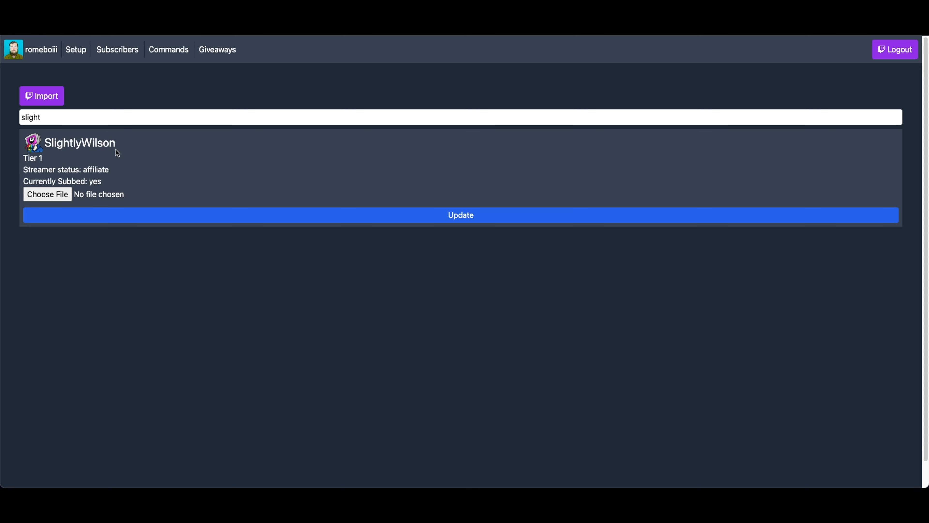
click(47, 194)
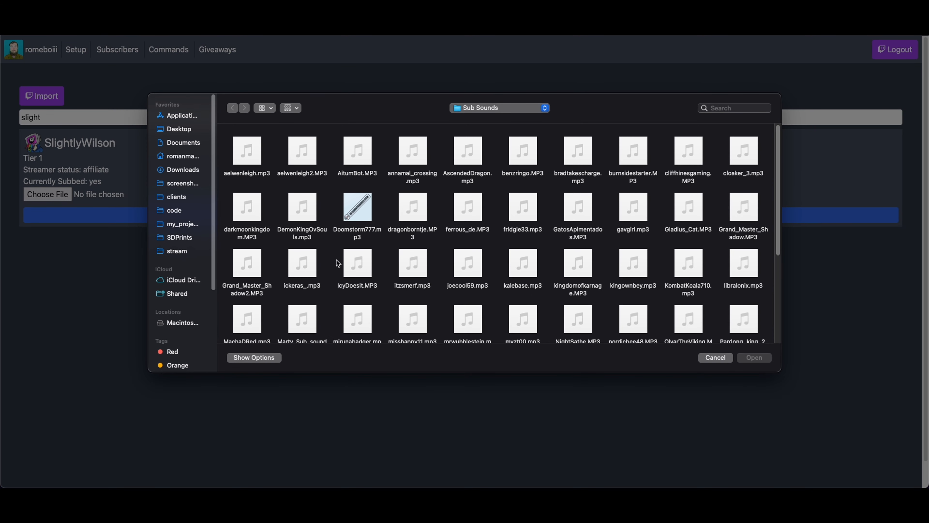
click(358, 150)
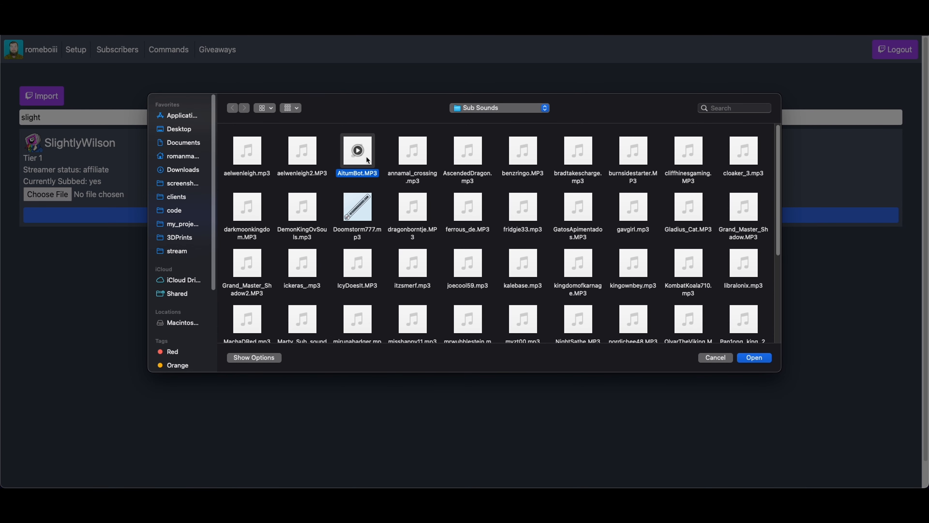
click(754, 357)
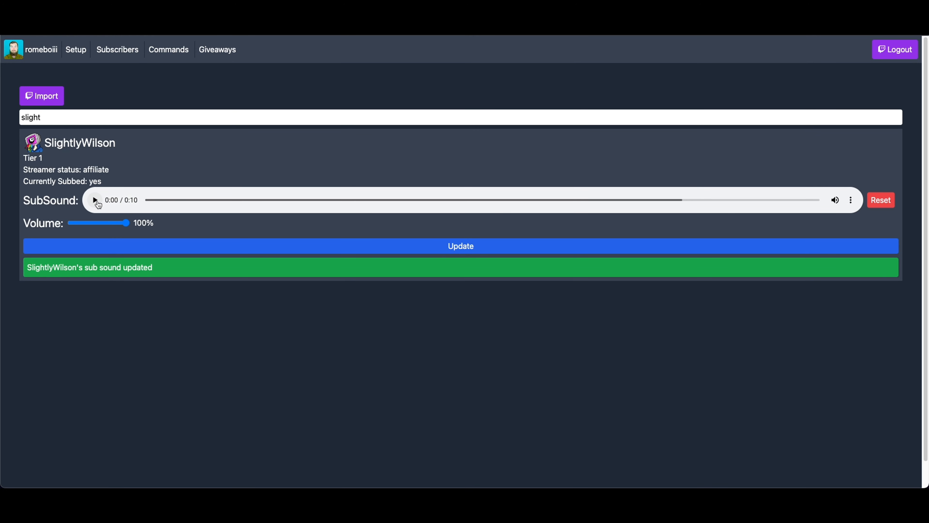
Step: Play back the uploaded sub sound, set its volume to 50%, and update the subscriber
click(95, 200)
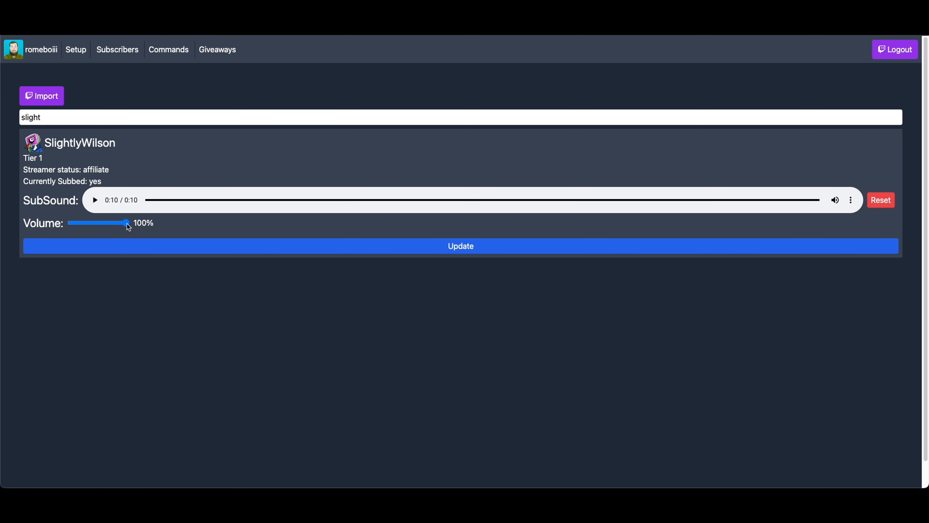
drag(128, 226, 99, 228)
click(94, 199)
click(446, 245)
Step: Reset the subscriber's sub sound, upload darkmoonkingdom.MP3 in its place, and play it back
click(880, 200)
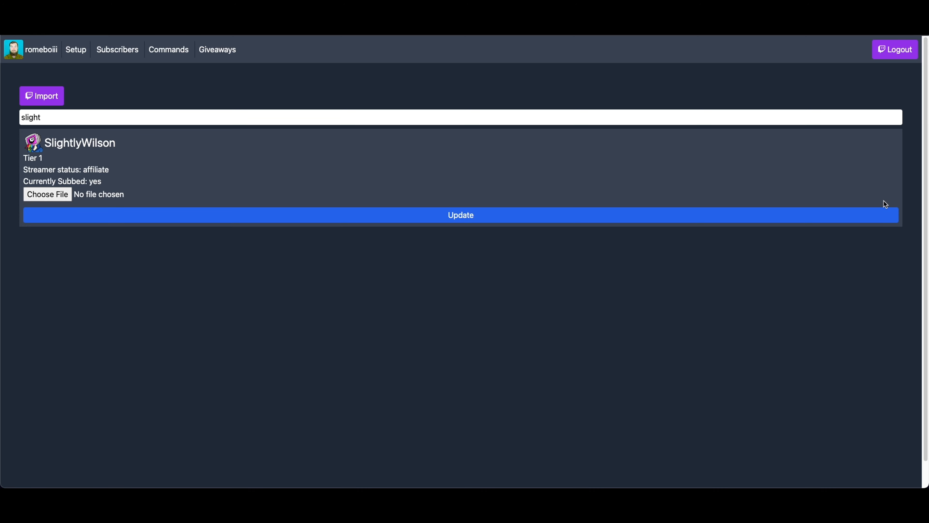
click(58, 193)
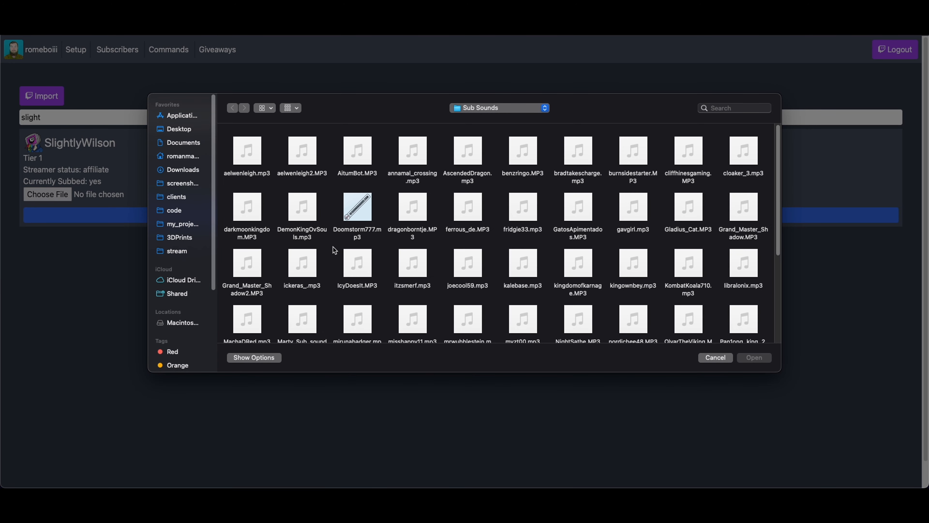
click(261, 228)
click(755, 357)
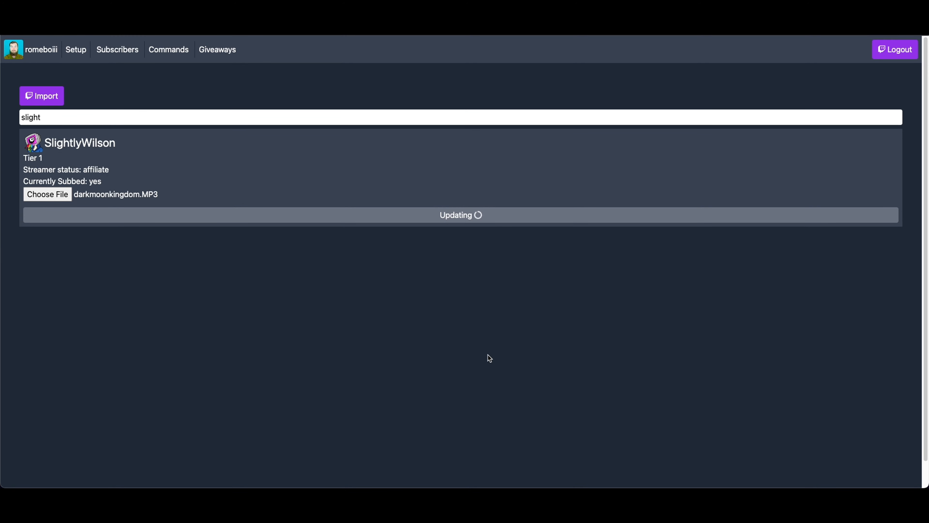
click(95, 200)
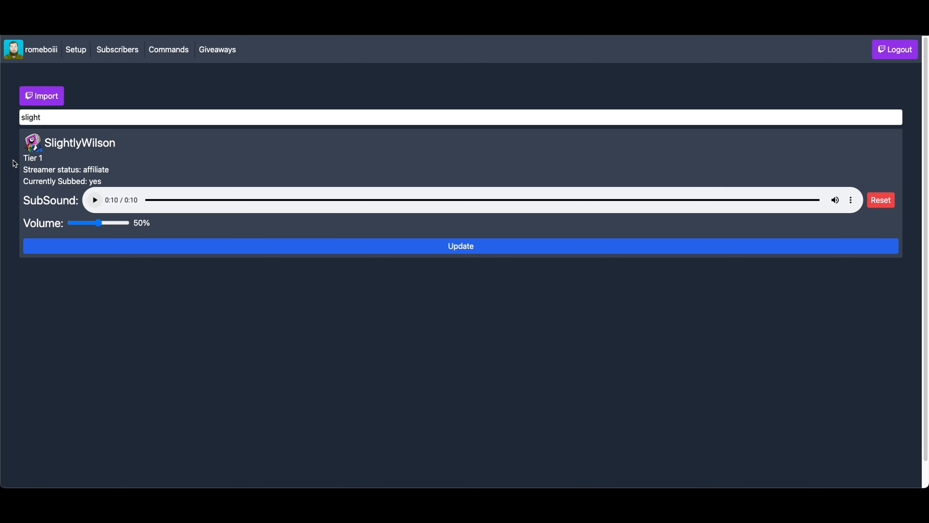
Step: Search the subscribers for "rome" and play the matching subscriber's sub sound
double_click(64, 117)
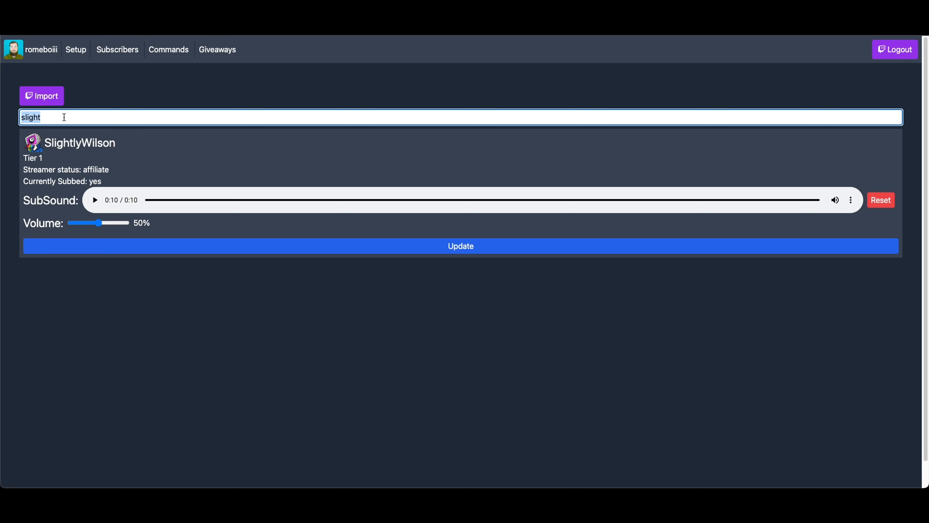
text(rome)
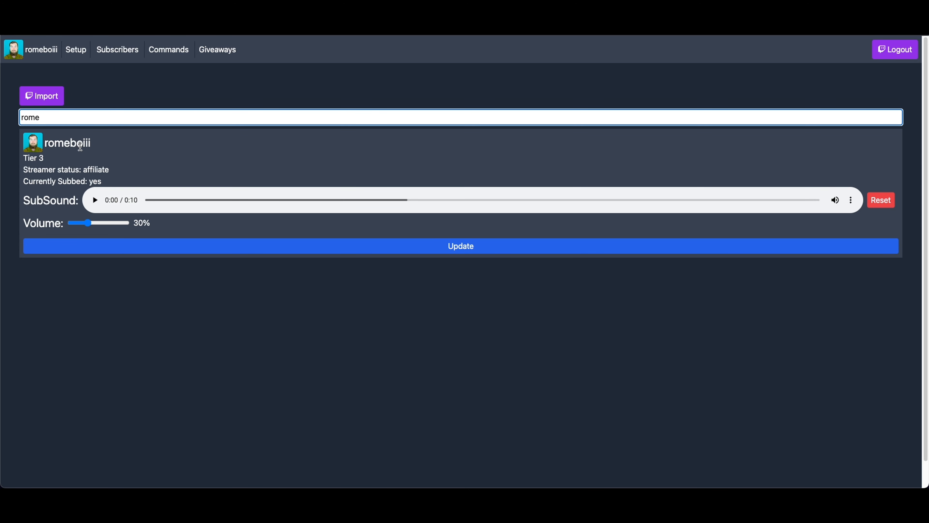
double_click(80, 146)
click(80, 146)
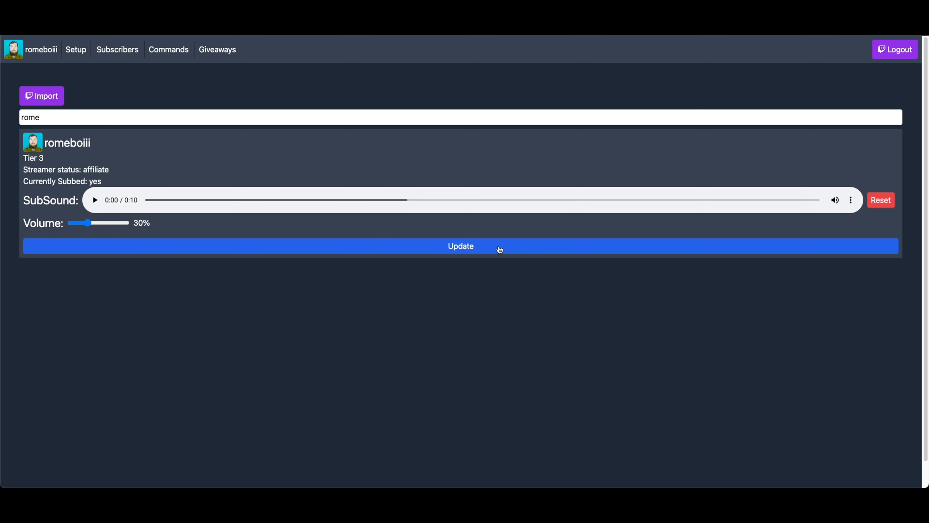
click(95, 201)
Step: Save the alert setup settings and copy the generated link for OBS
click(75, 50)
scroll(109, 198, down, 10)
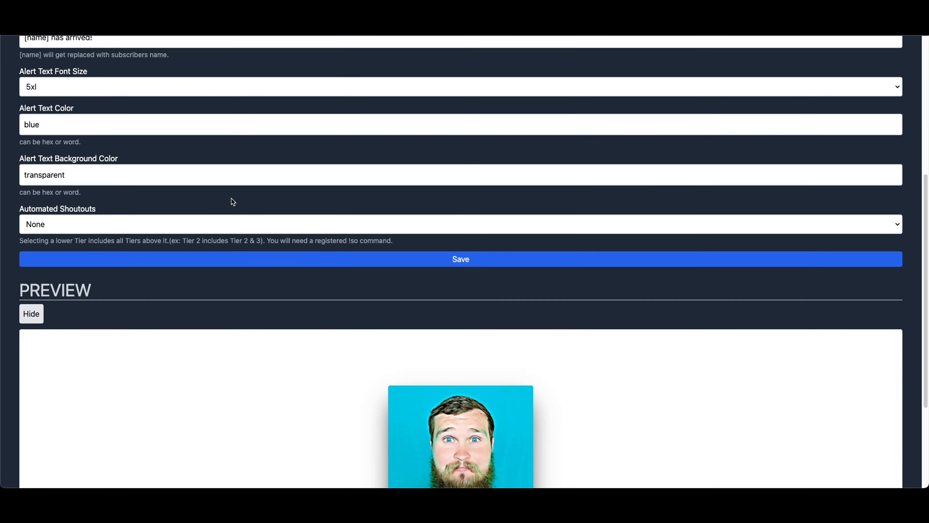
click(466, 258)
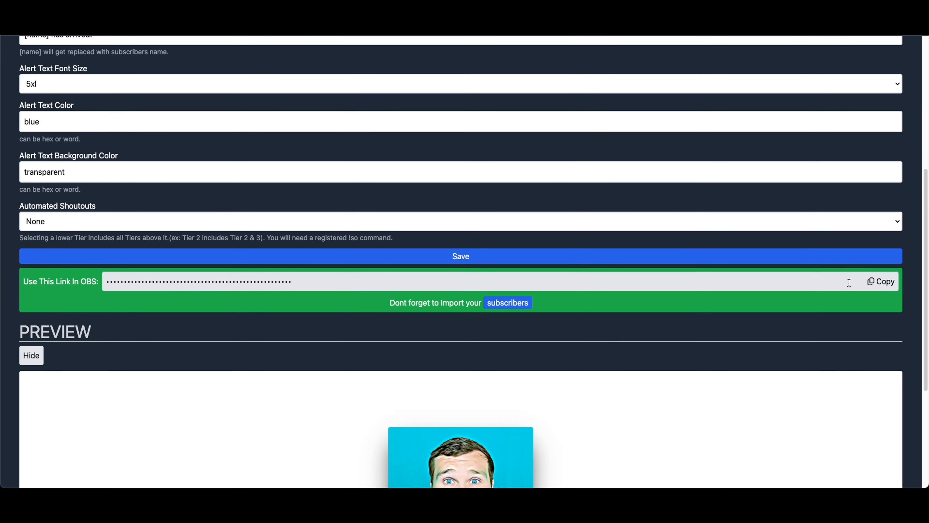
click(888, 281)
scroll(477, 269, up, 7)
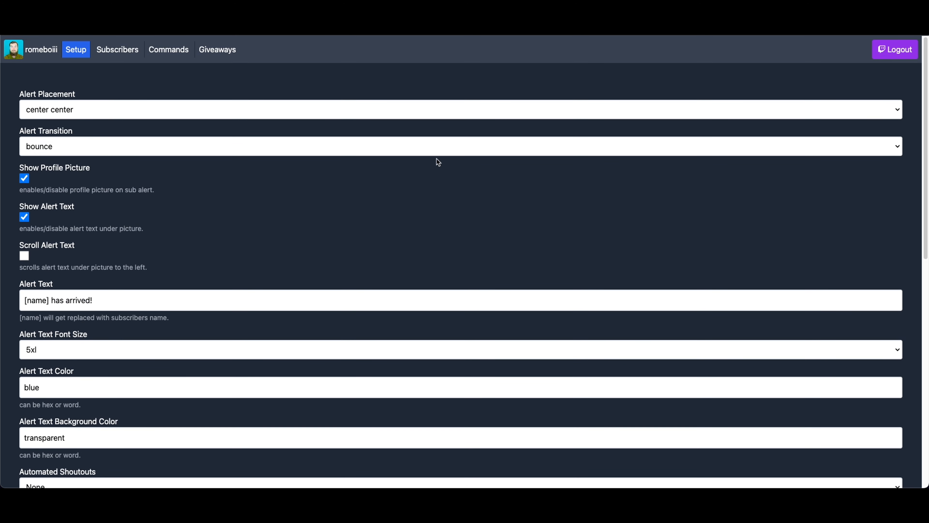
Step: Open the copied alert link in another browser tab, then load it with ?testing appended to the address
key(ctrl+Tab)
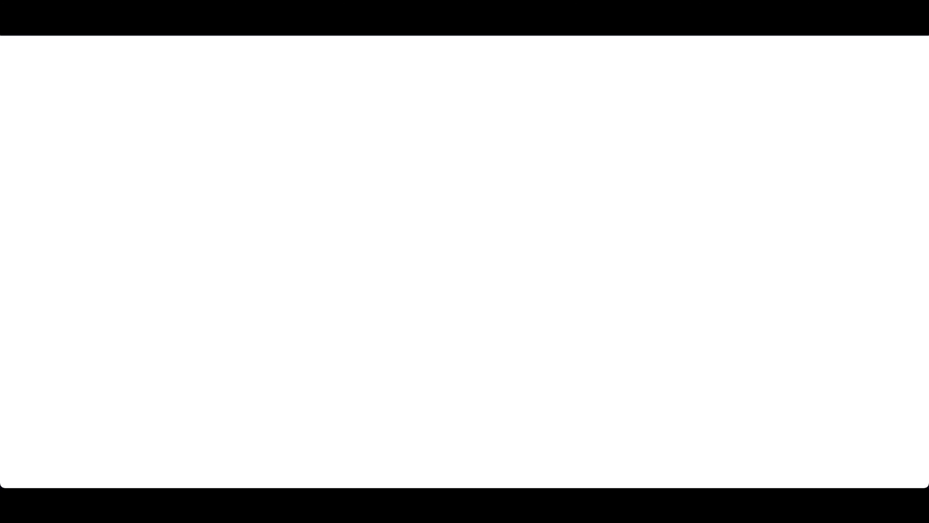
key(super+v)
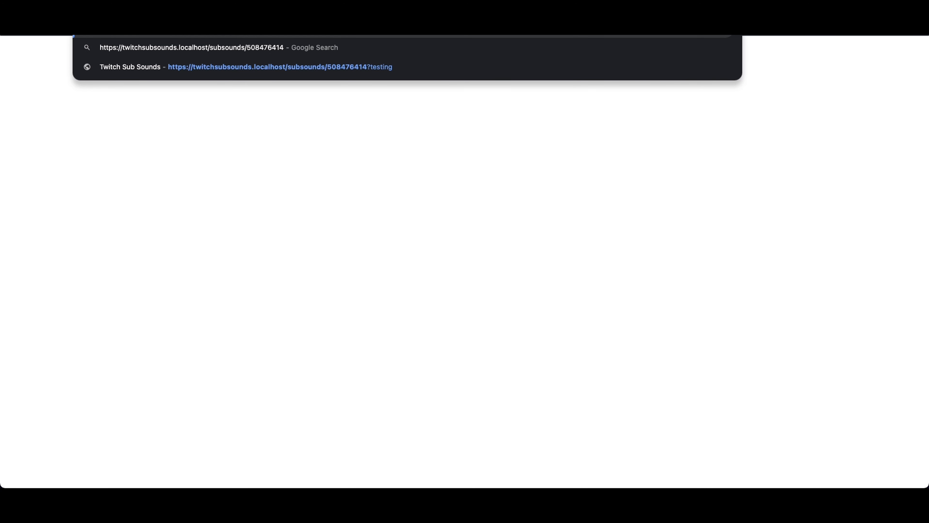
key(Return)
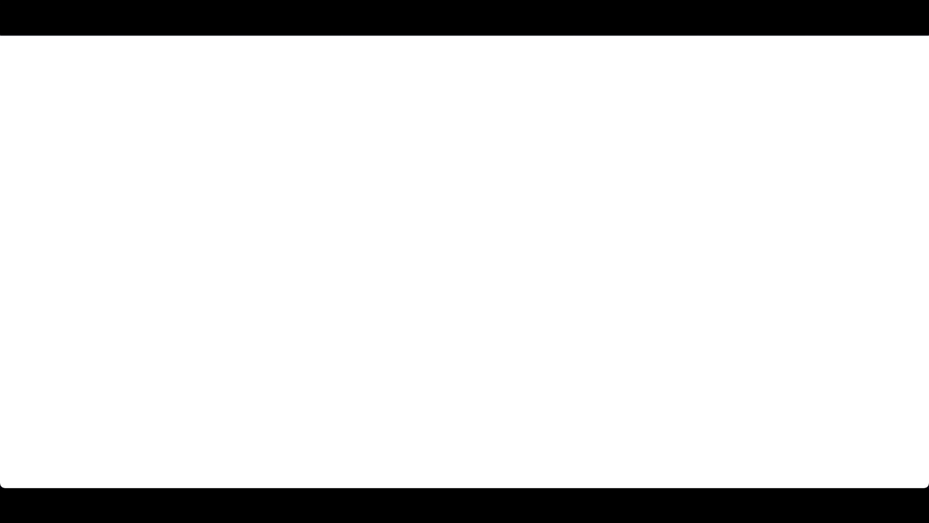
text(?testing)
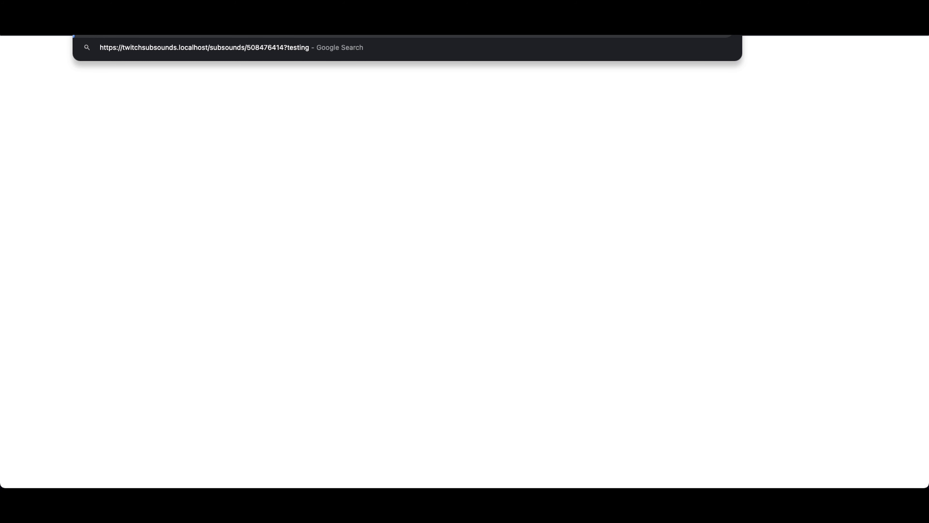
key(Return)
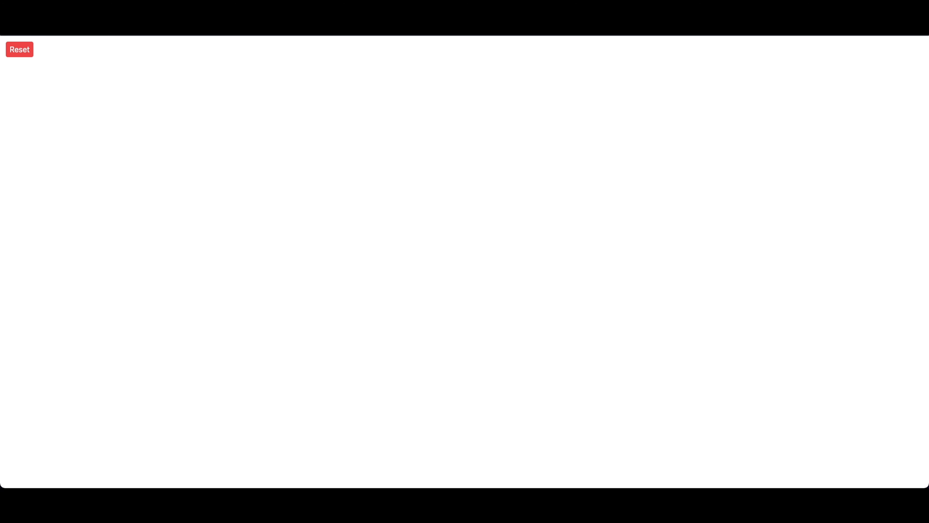
Step: Place the stream chat window over the alert page and send the chat message "aksjkajsdf" to trigger the alert
drag(628, 460, 683, 66)
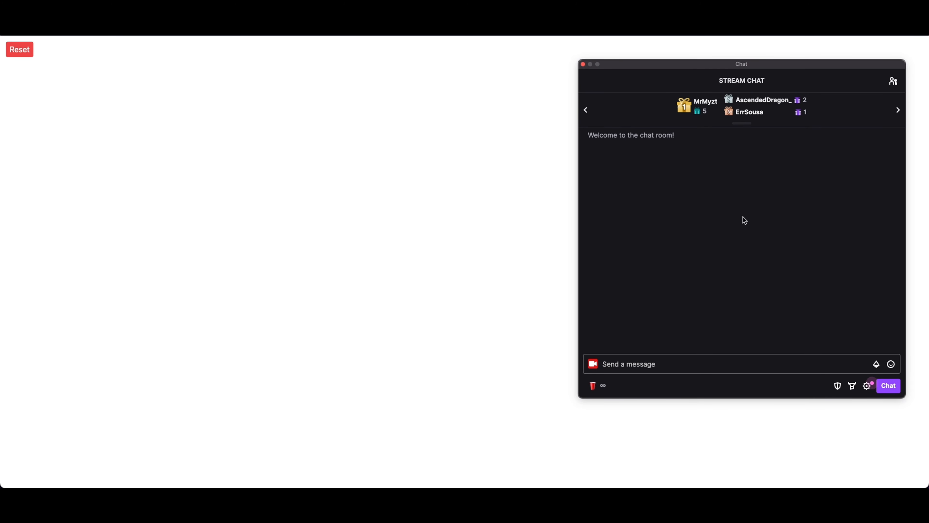
click(681, 366)
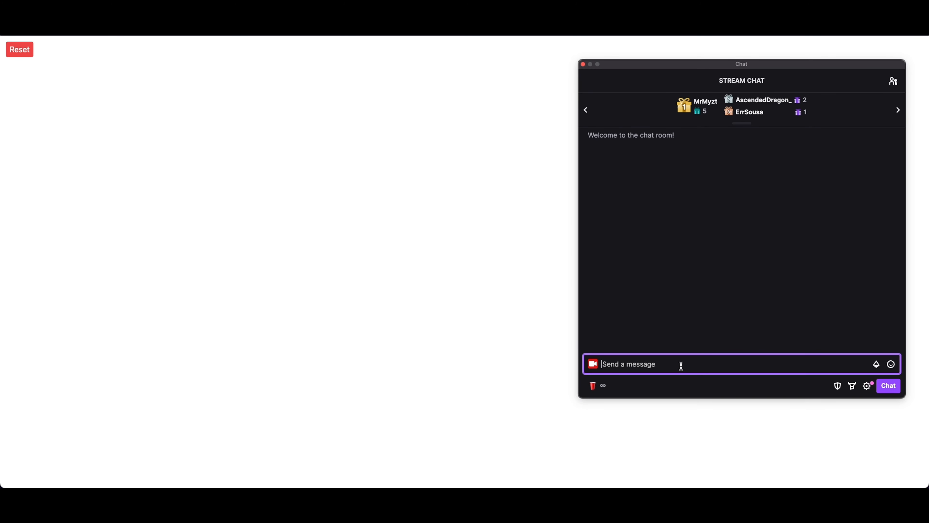
text(aksjkajsdf)
key(Return)
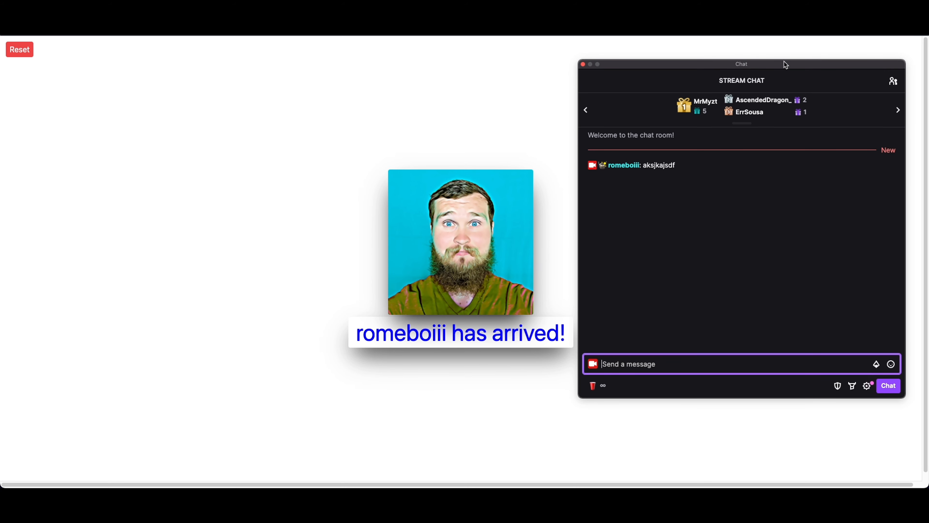
Step: Narrow the browser window to about 60% of the screen width and position the stream chat window beside it
drag(788, 60, 818, 66)
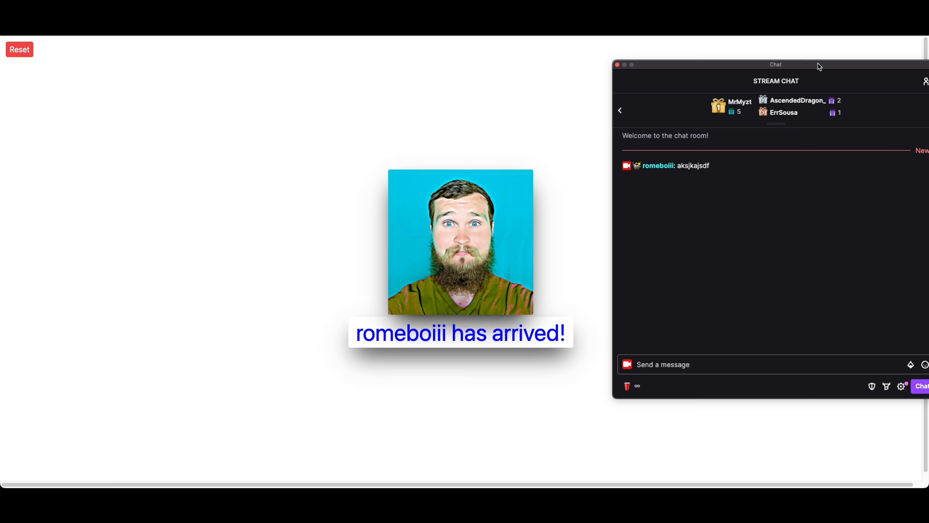
click(787, 50)
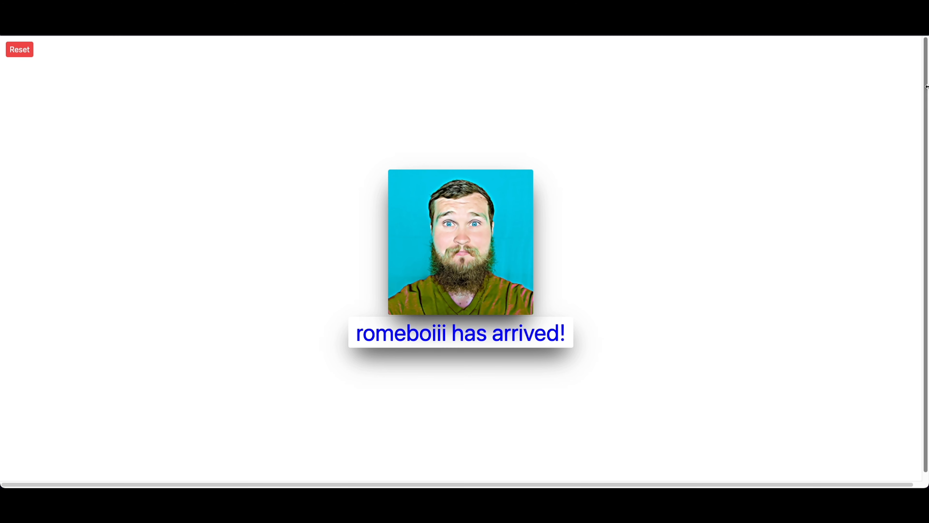
drag(926, 86, 549, 105)
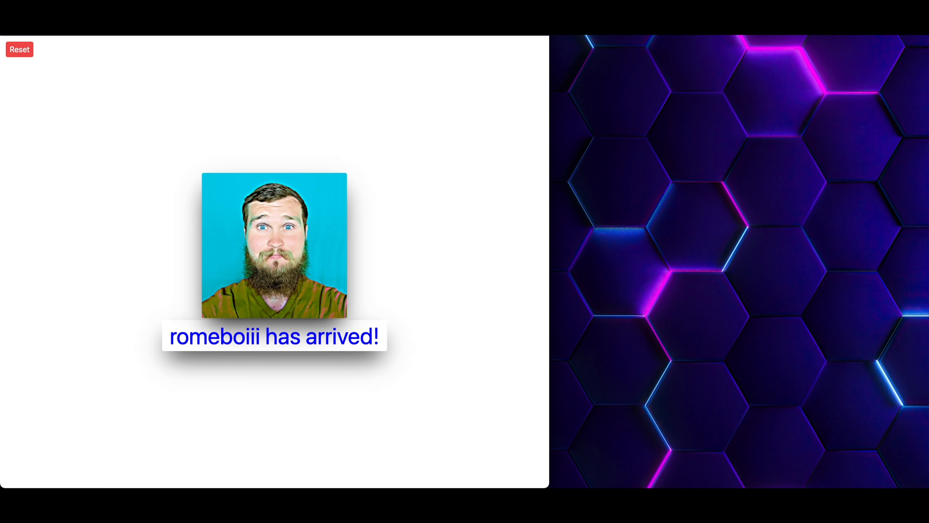
key(super+Tab)
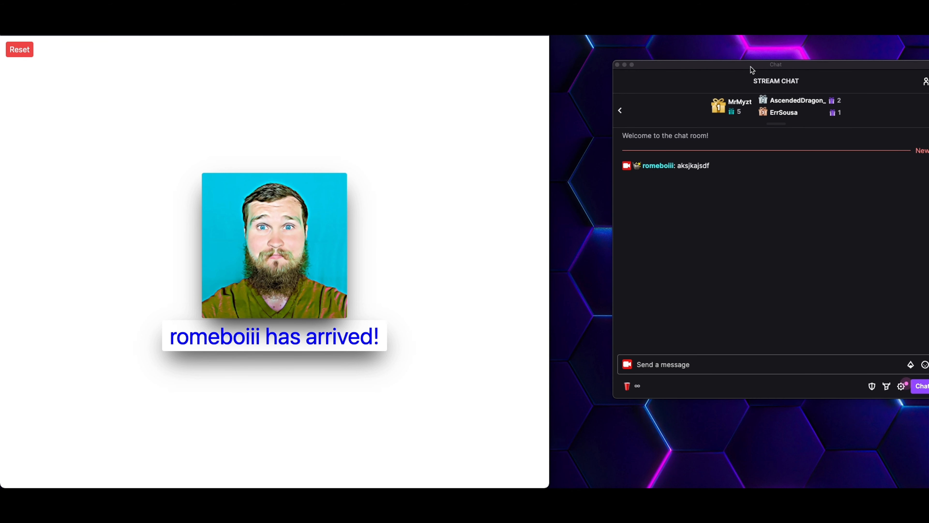
drag(750, 67, 717, 64)
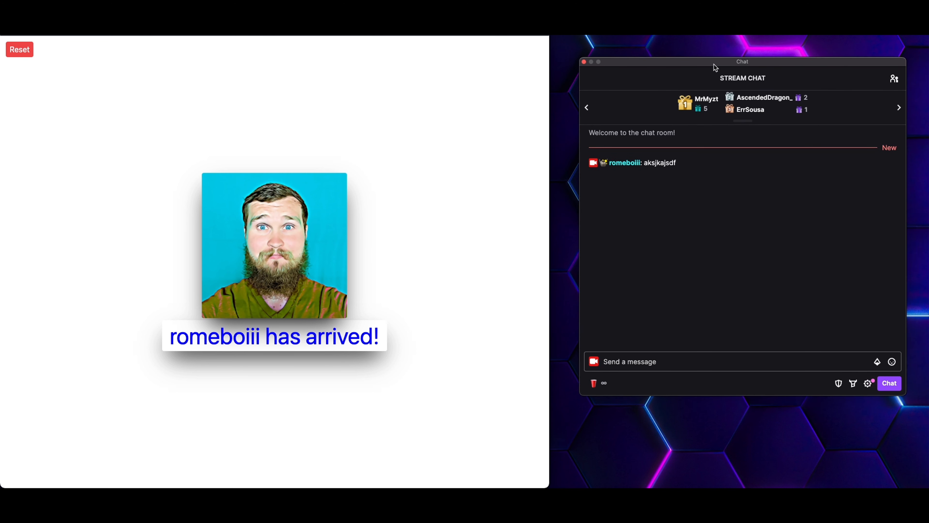
Step: Reload the alert test page and reset its triggered alerts
click(439, 208)
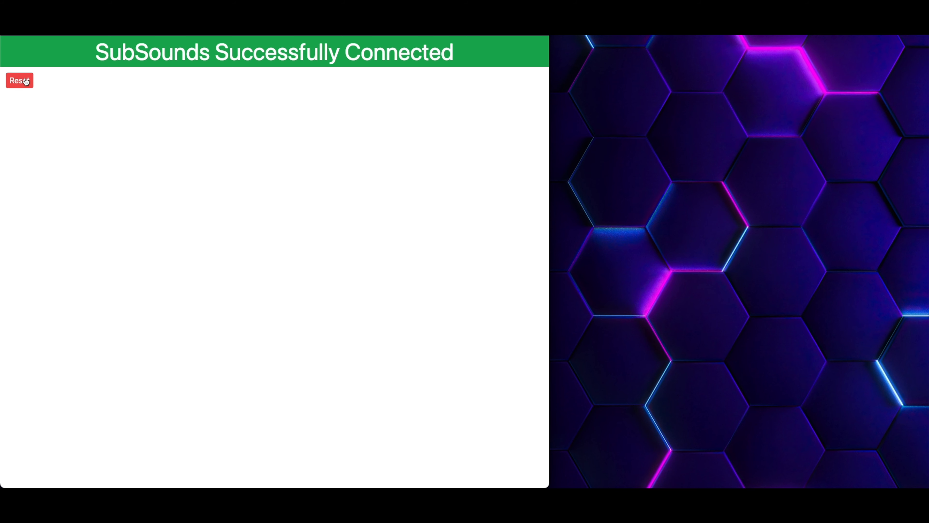
click(26, 82)
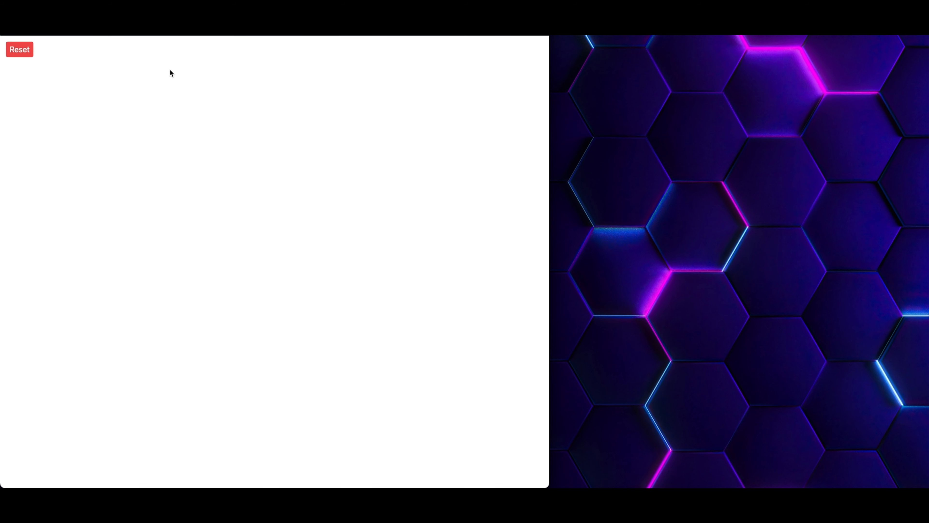
click(17, 51)
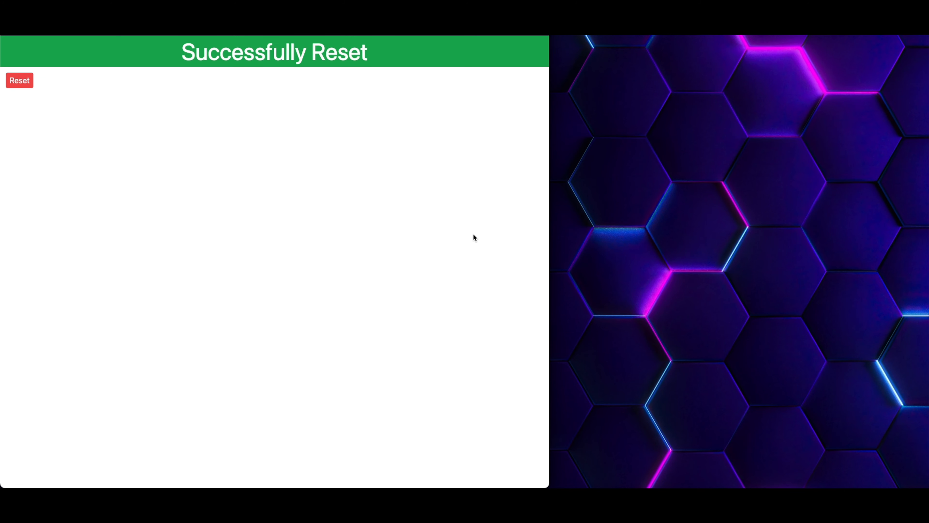
click(445, 255)
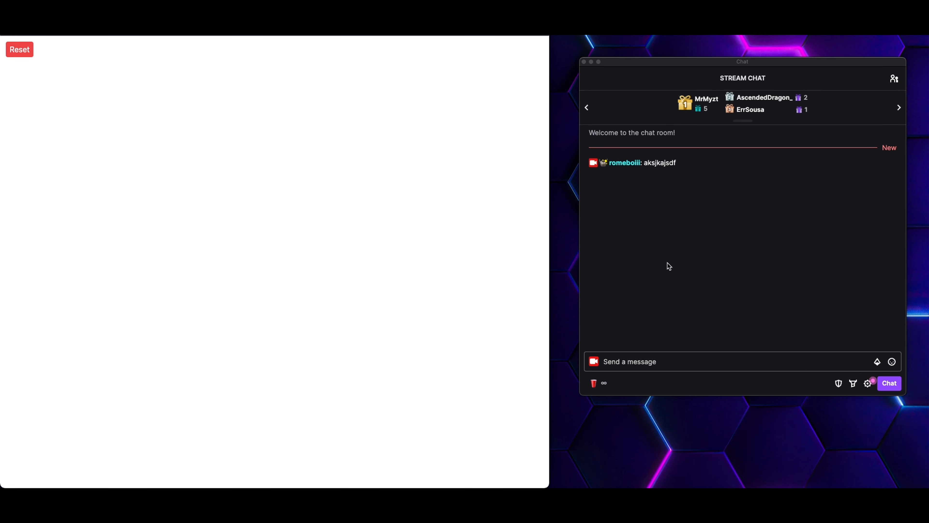
Step: Send the chat message "asdfasf" in the stream chat to trigger the alert again
click(680, 357)
text(asdfasf)
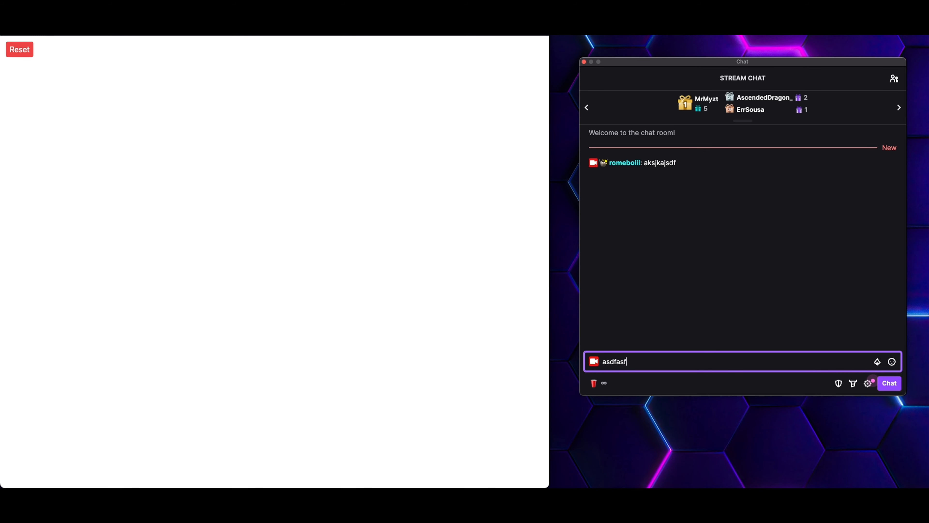
key(Return)
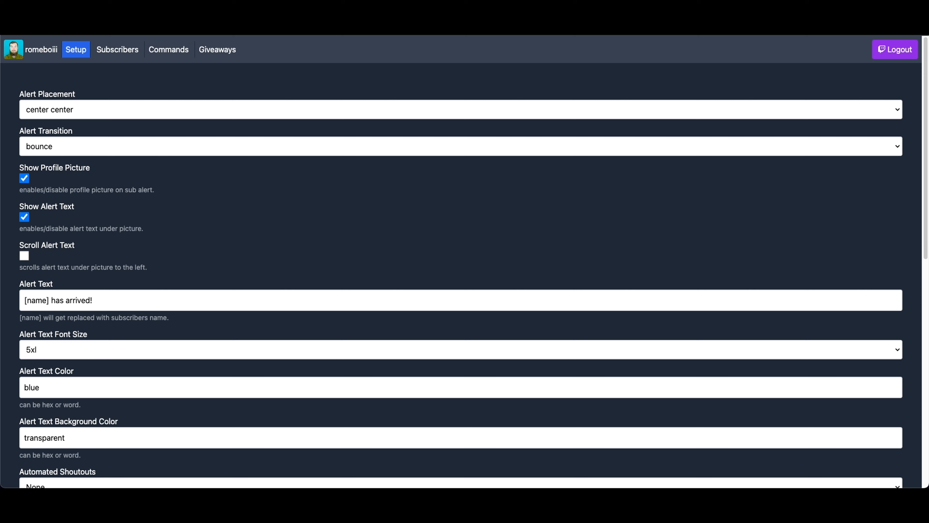
Step: Copy the OBS alert link from the Setup page and switch to OBS Studio
scroll(335, 117, down, 6)
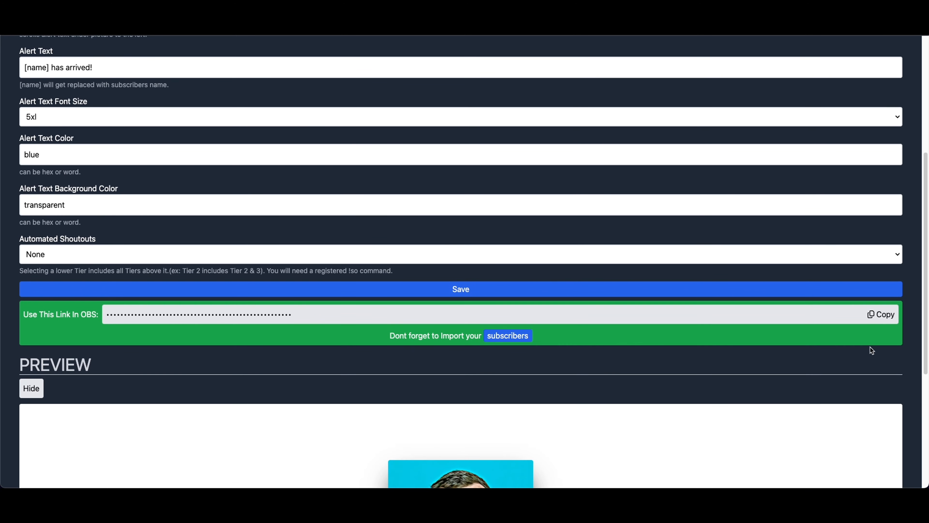
click(876, 317)
drag(508, 487, 447, 0)
Step: Add a new browser source named "subsounds-testing" to the current scene
click(167, 443)
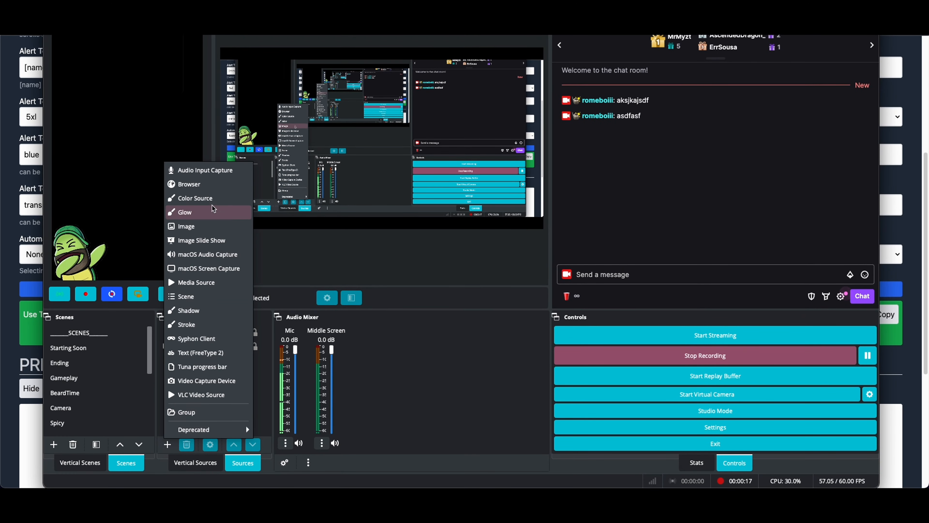
click(210, 185)
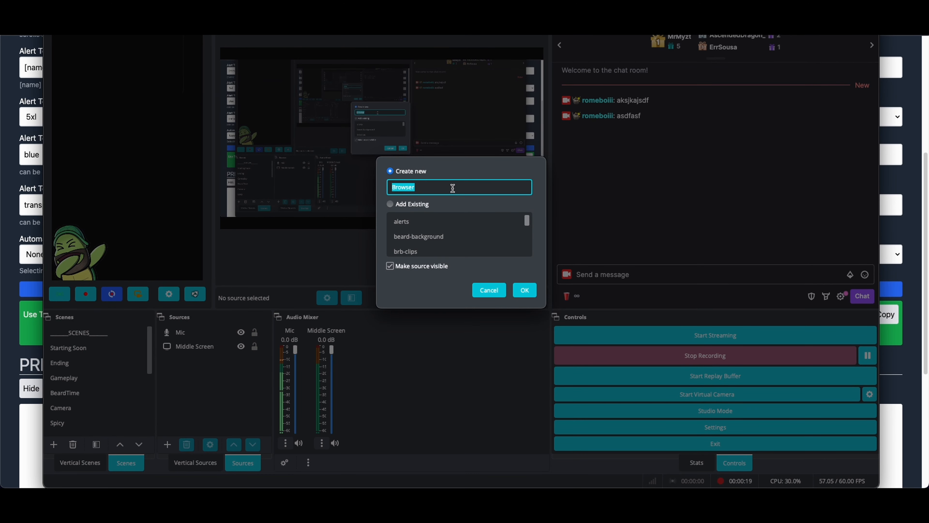
text(sou)
key(BackSpace)
key(BackSpace)
text(ubsounds-testing)
key(Return)
Step: Replace the browser source's URL with the copied alert link, without a "?testing" suffix, and move the properties dialog clear of the overlay
triple_click(457, 233)
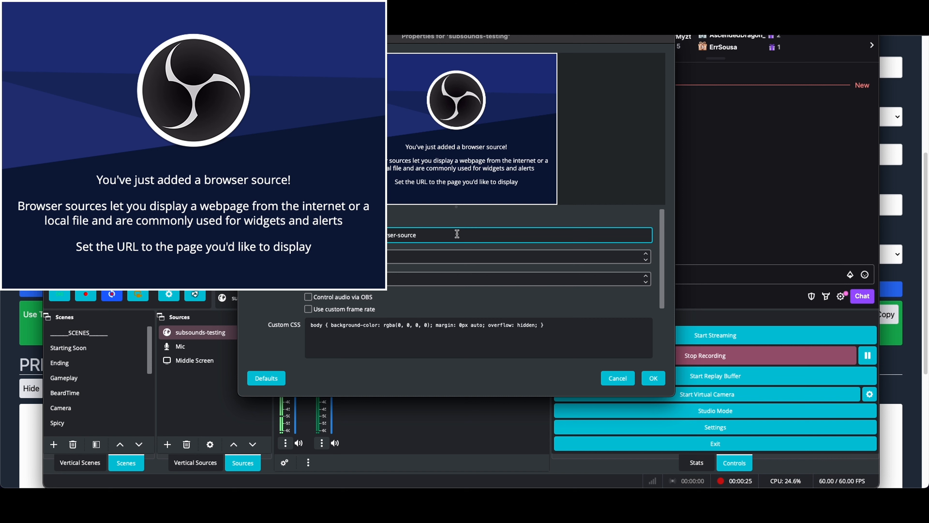
key(super+v)
text(?testing)
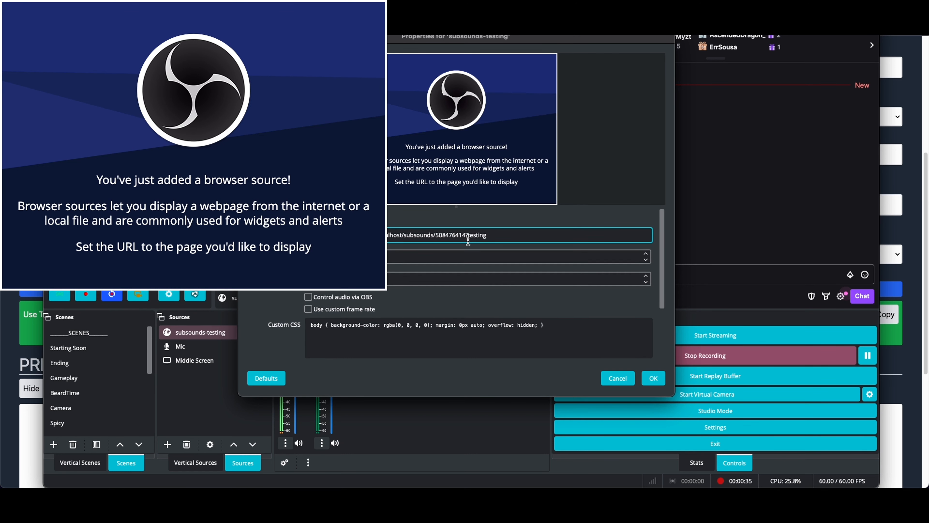
drag(522, 42, 669, 40)
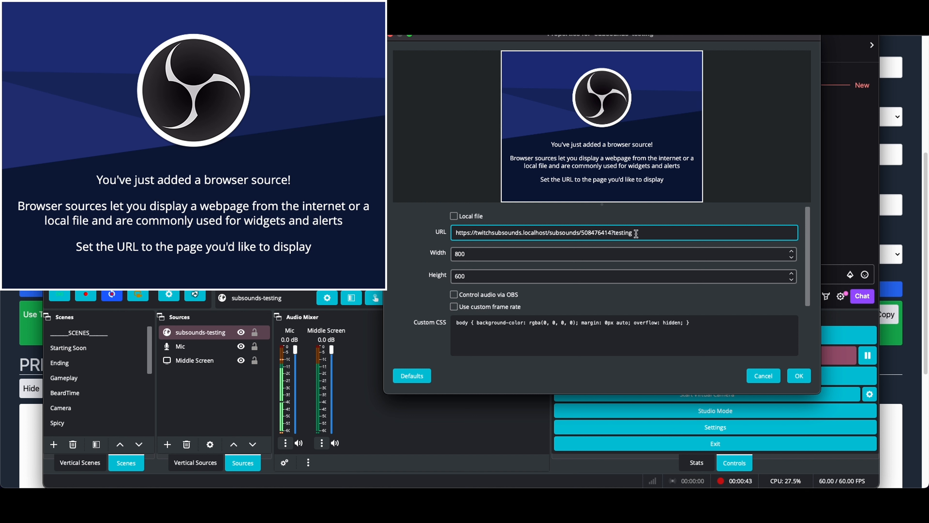
key(BackSpace)
key(BackSpace)
key(BackSpace)
key(BackSpace)
key(BackSpace)
key(BackSpace)
key(BackSpace)
key(BackSpace)
Step: Set the browser source's size to 1920 by 1080 and enable Control audio via OBS
click(540, 252)
double_click(540, 252)
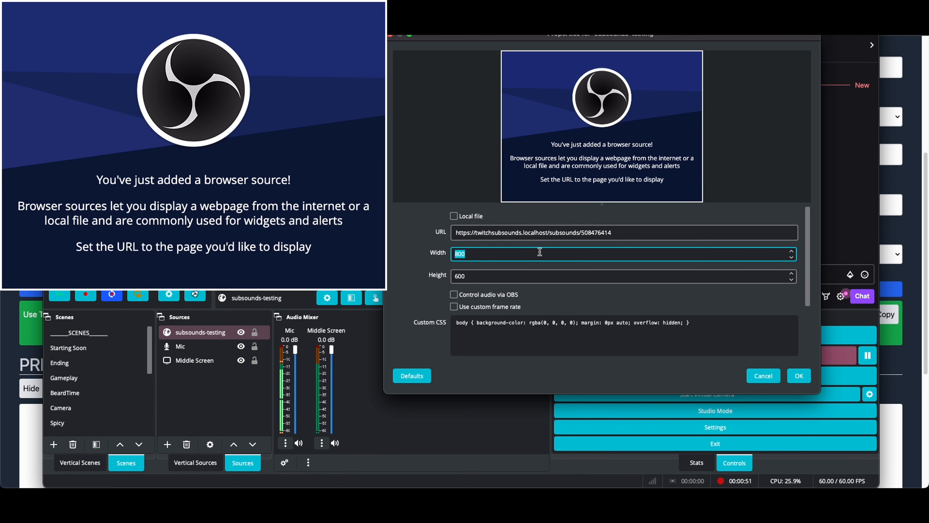
text(1920)
double_click(531, 273)
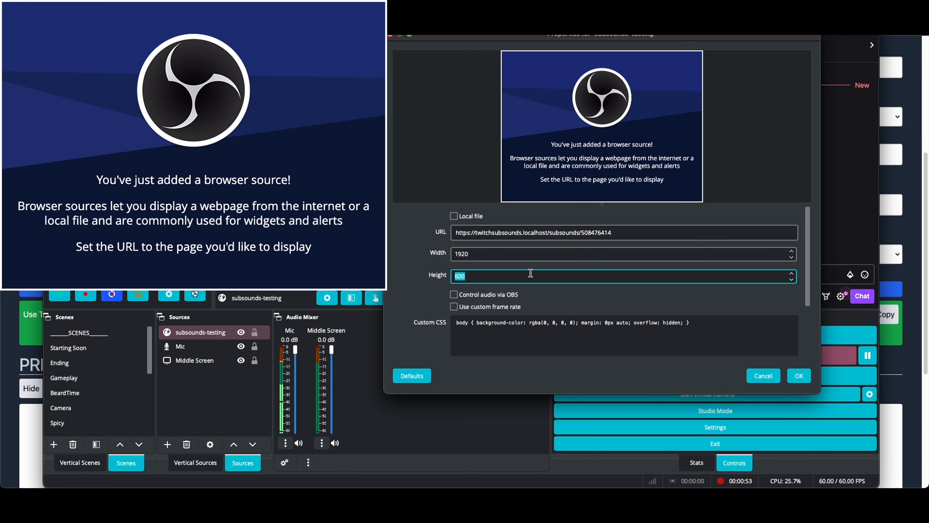
text(108)
click(513, 297)
Step: Review the browser source's URL, size, audio and page permission settings, and accept the properties
scroll(523, 298, down, 4)
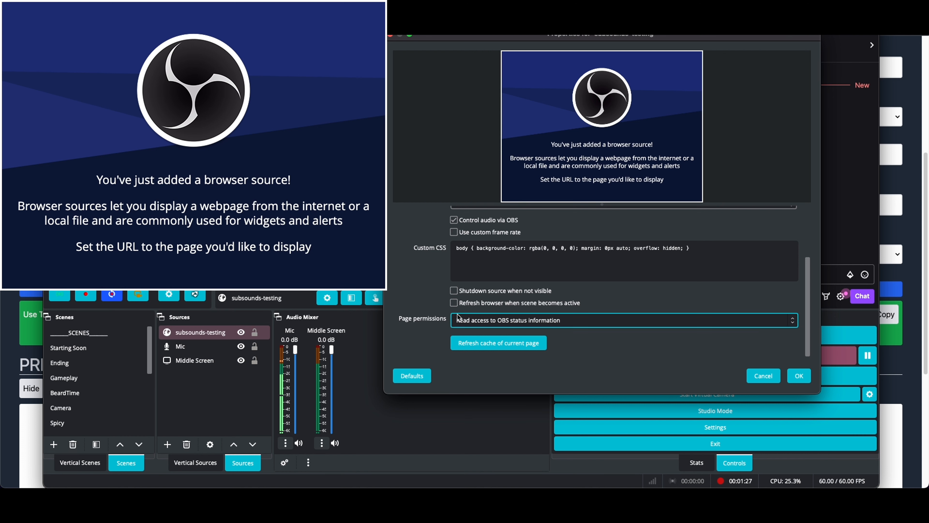
scroll(478, 304, up, 5)
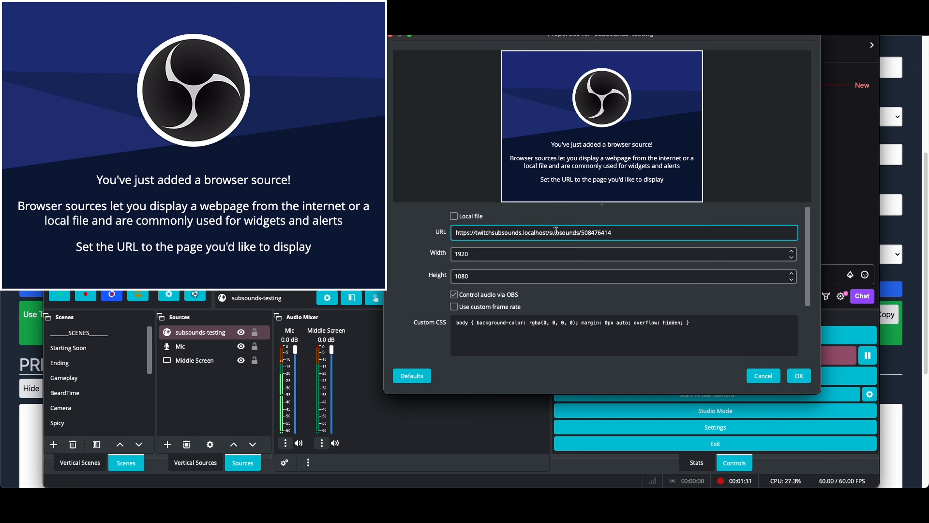
click(494, 253)
scroll(490, 273, down, 1)
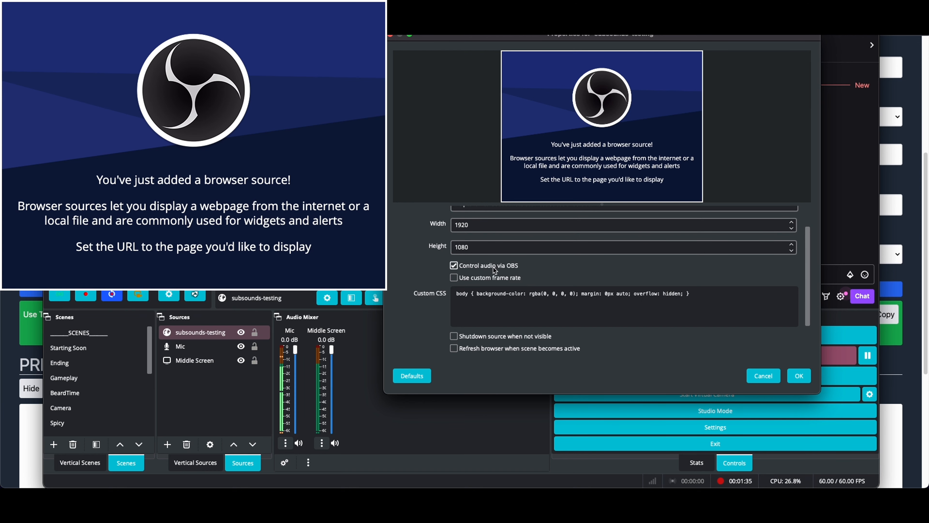
scroll(585, 271, down, 2)
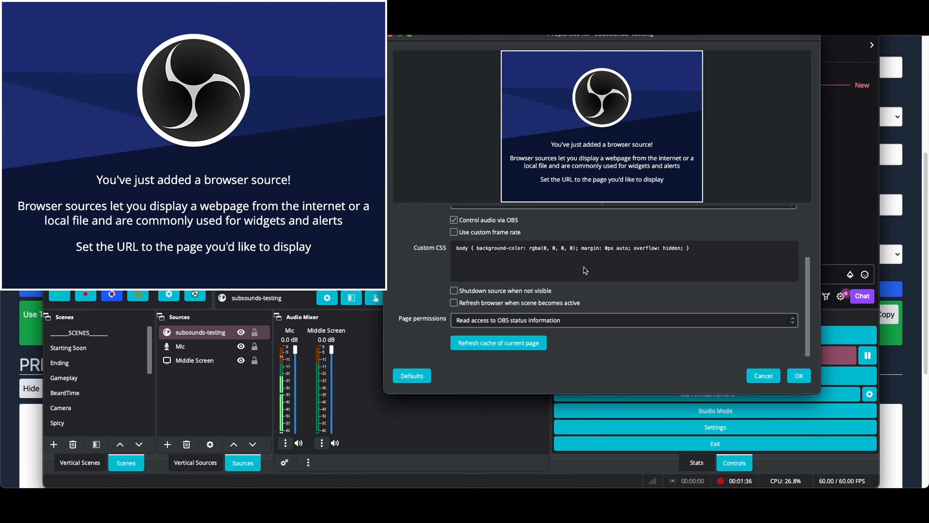
click(799, 375)
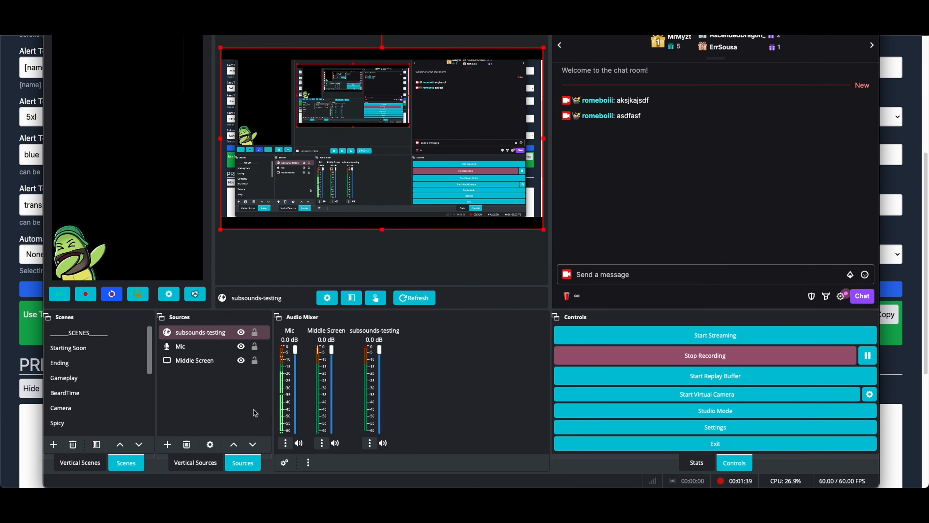